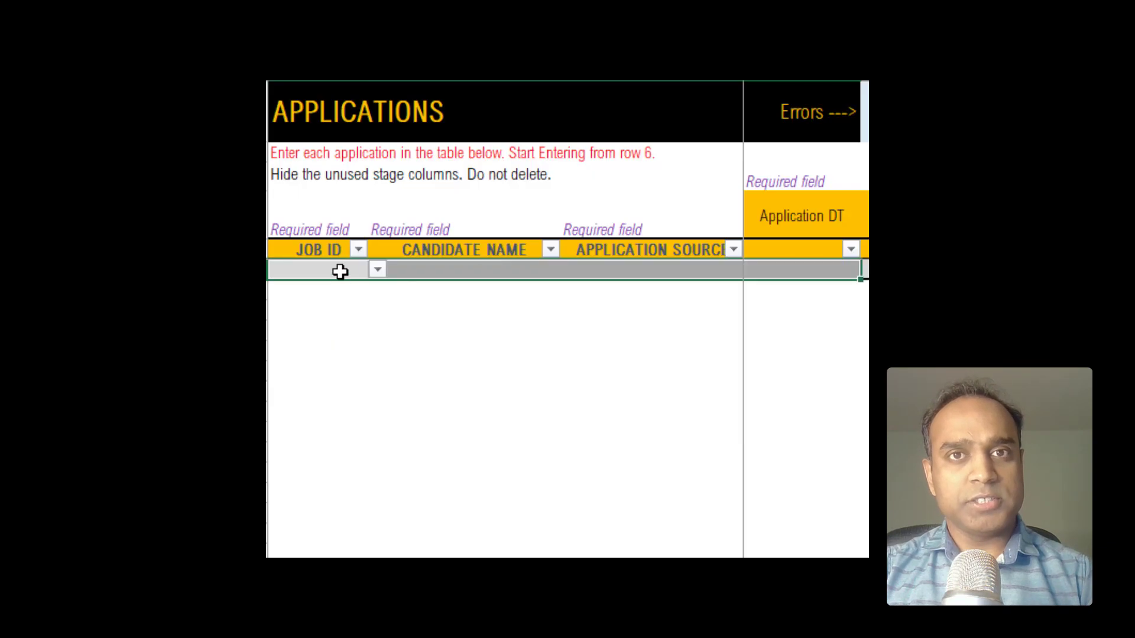
# Step: Log the first job 1 application: enter the candidate's name, source LinkedIn and application date
pyautogui.write('1')
pyautogui.press('Tab')
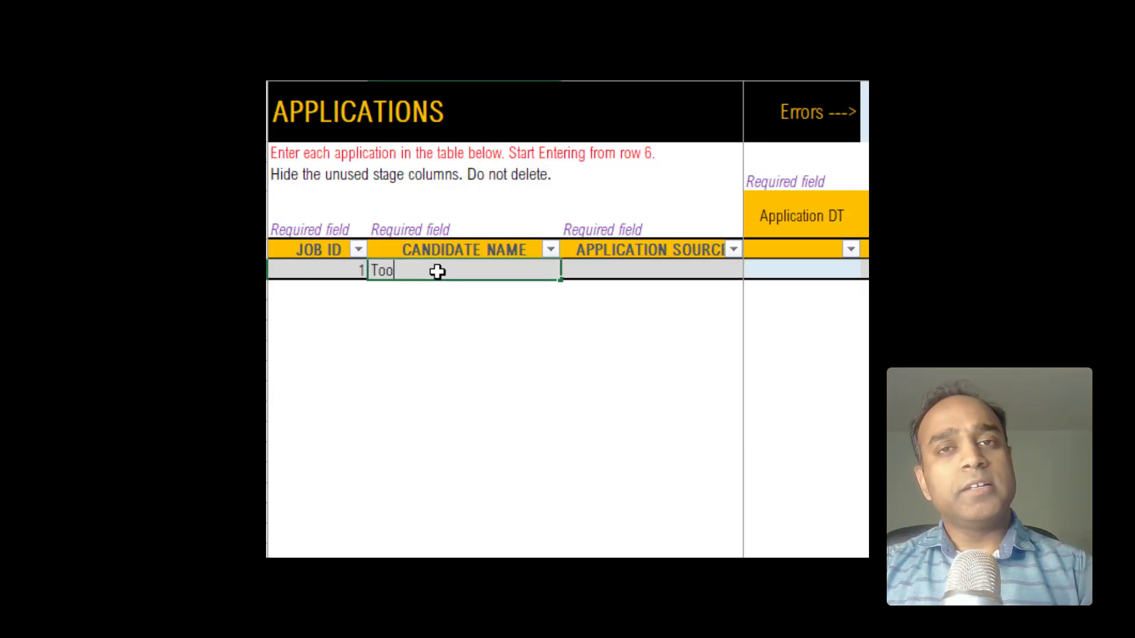
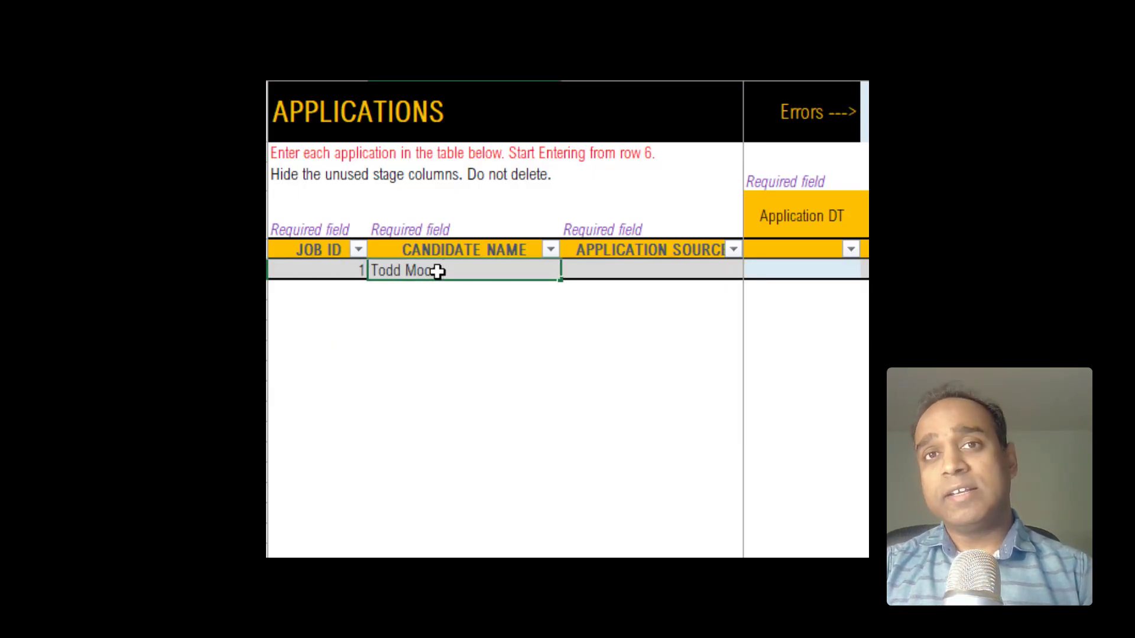
pyautogui.press('Tab')
pyautogui.hotkey('alt', 'Down')
pyautogui.click(676, 294)
pyautogui.press('Tab')
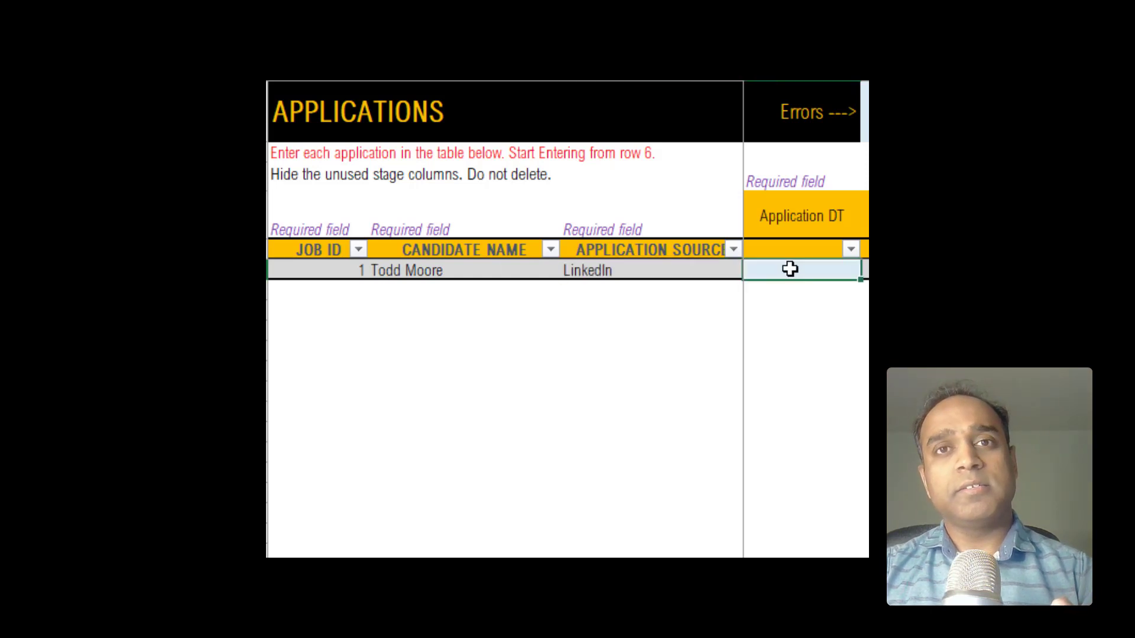
pyautogui.write('1/1/2021')
pyautogui.press('Return')
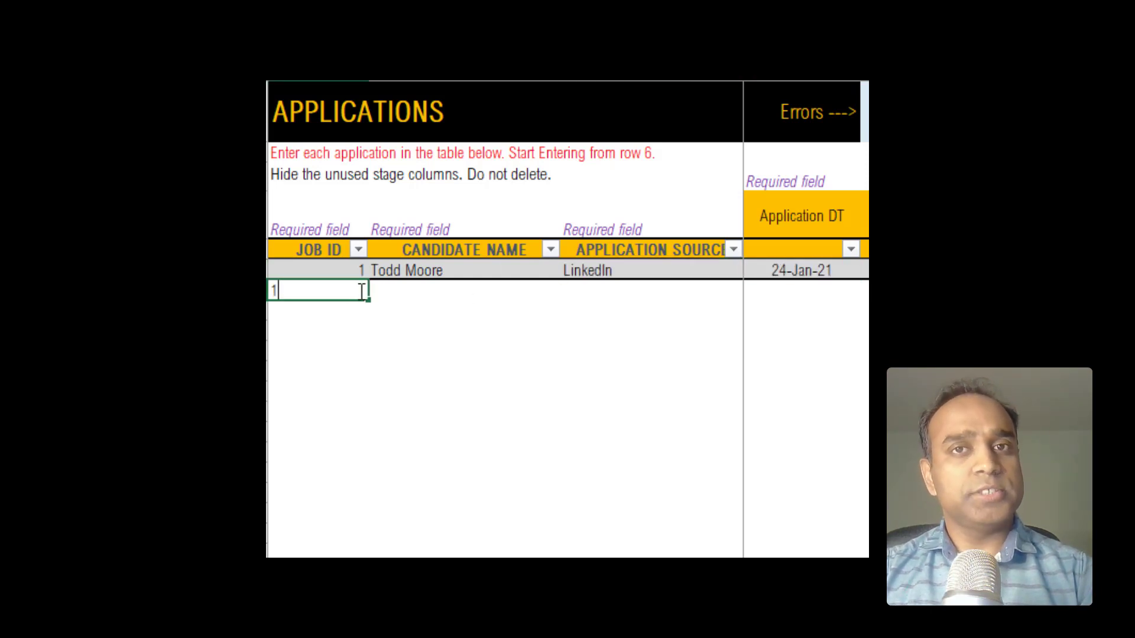
# Step: Add the second job 1 applicant with source Website and application date 1/25/2021
pyautogui.write('1')
pyautogui.press('Tab')
pyautogui.press('Tab')
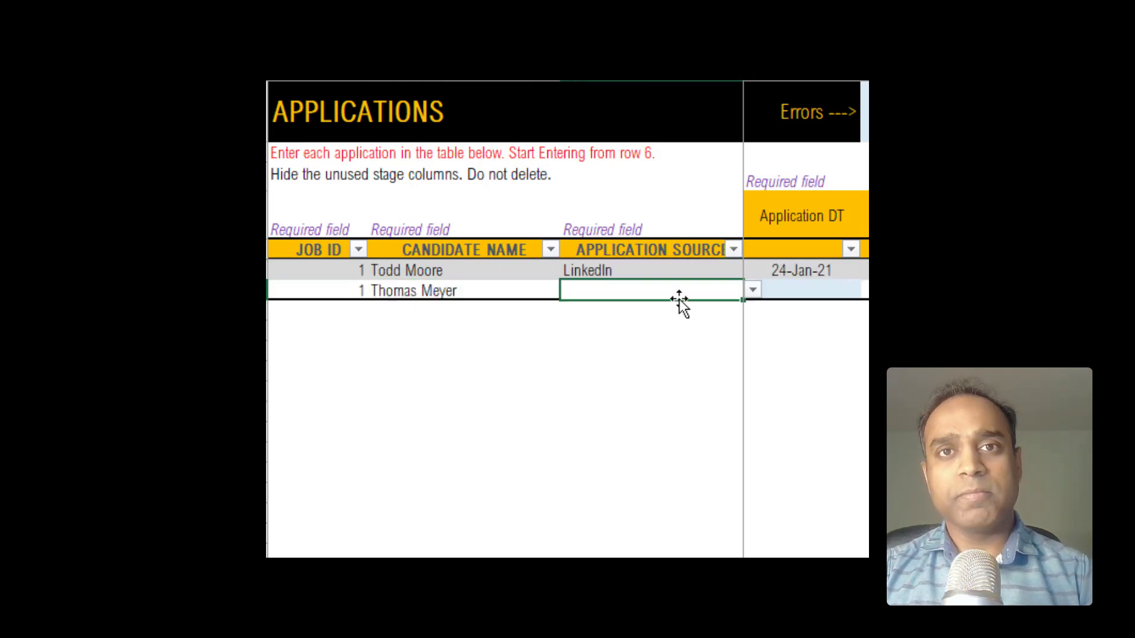
pyautogui.hotkey('alt', 'Down')
pyautogui.click(668, 323)
pyautogui.click(813, 289)
pyautogui.write('1/25/2021')
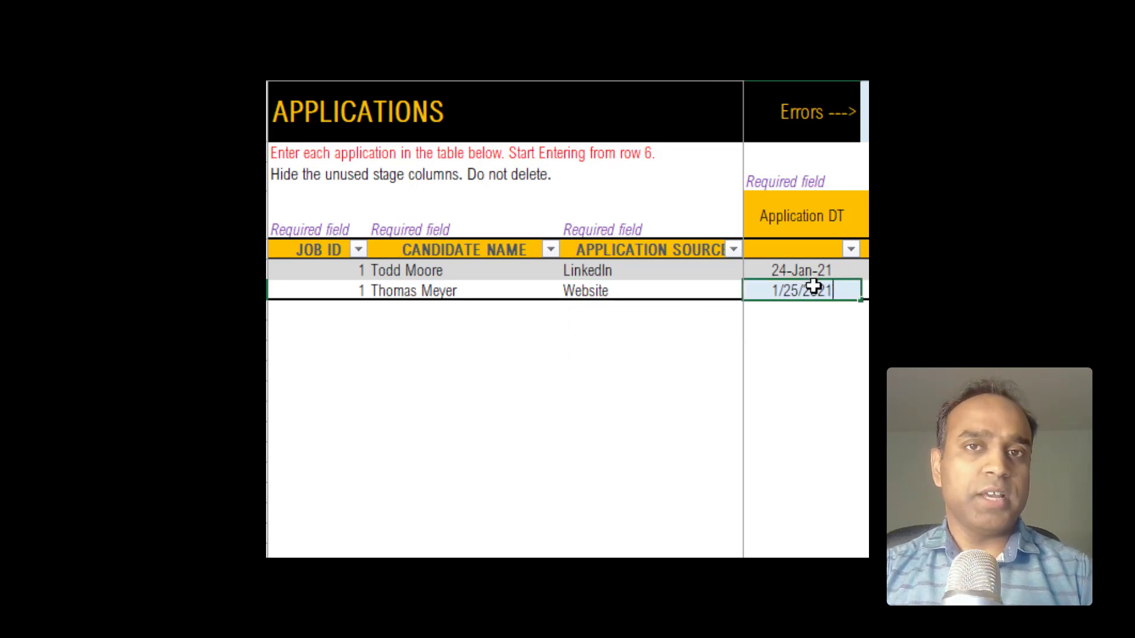
pyautogui.press('Return')
# Step: Add the third job 1 applicant with source Website and application date 1/25/2021
pyautogui.press('Home')
pyautogui.write('1')
pyautogui.press('Tab')
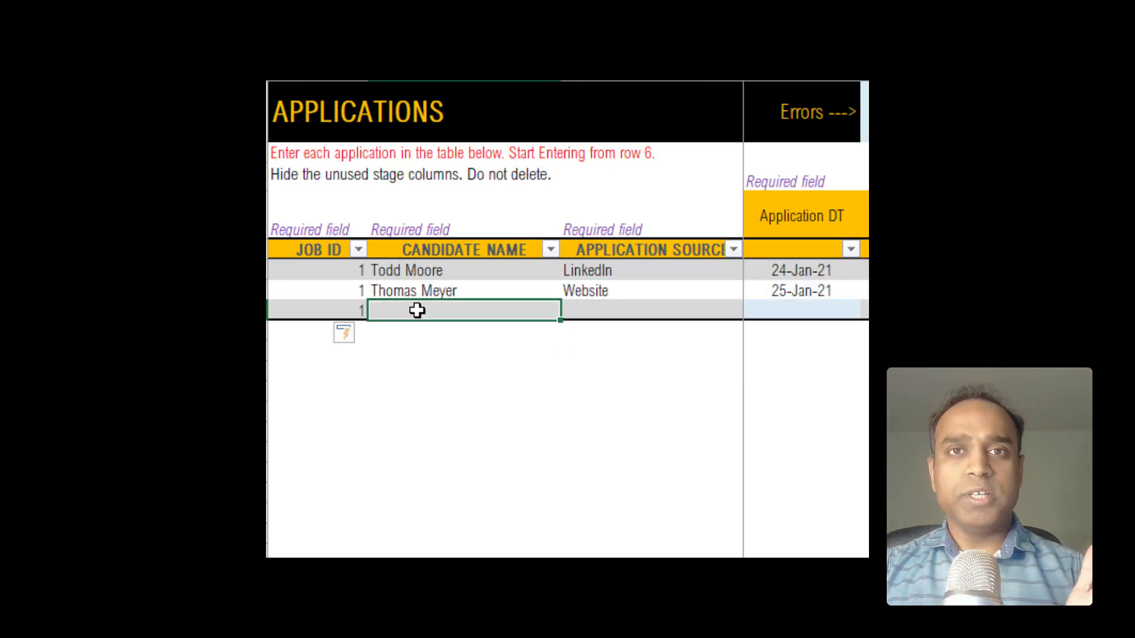
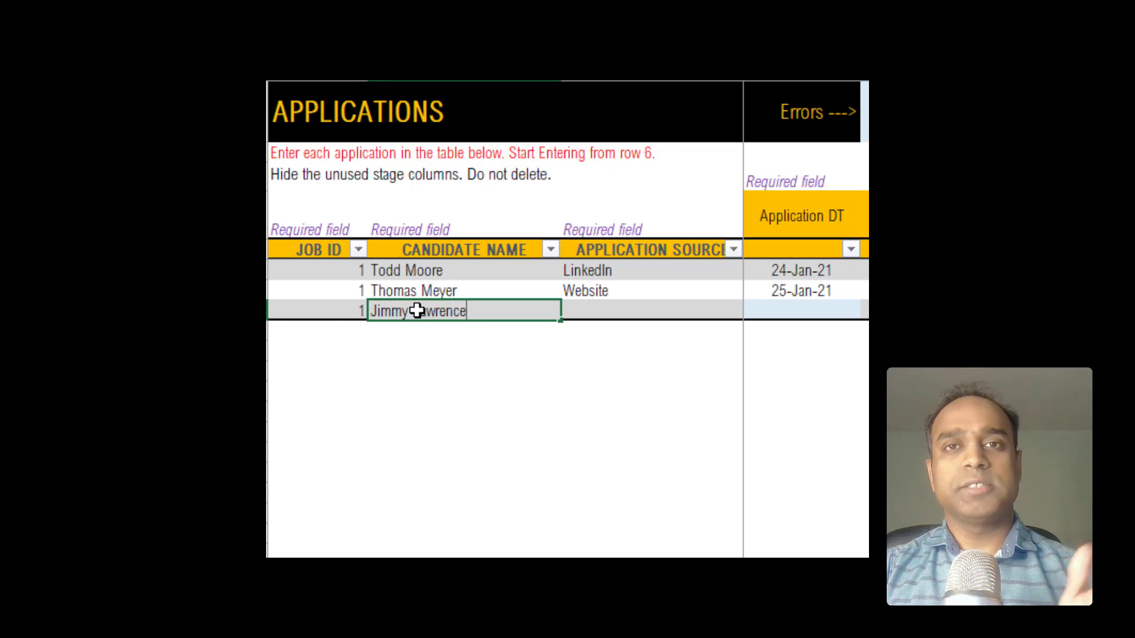
pyautogui.press('Tab')
pyautogui.write('Website')
pyautogui.press('Tab')
pyautogui.write('1/25/2021')
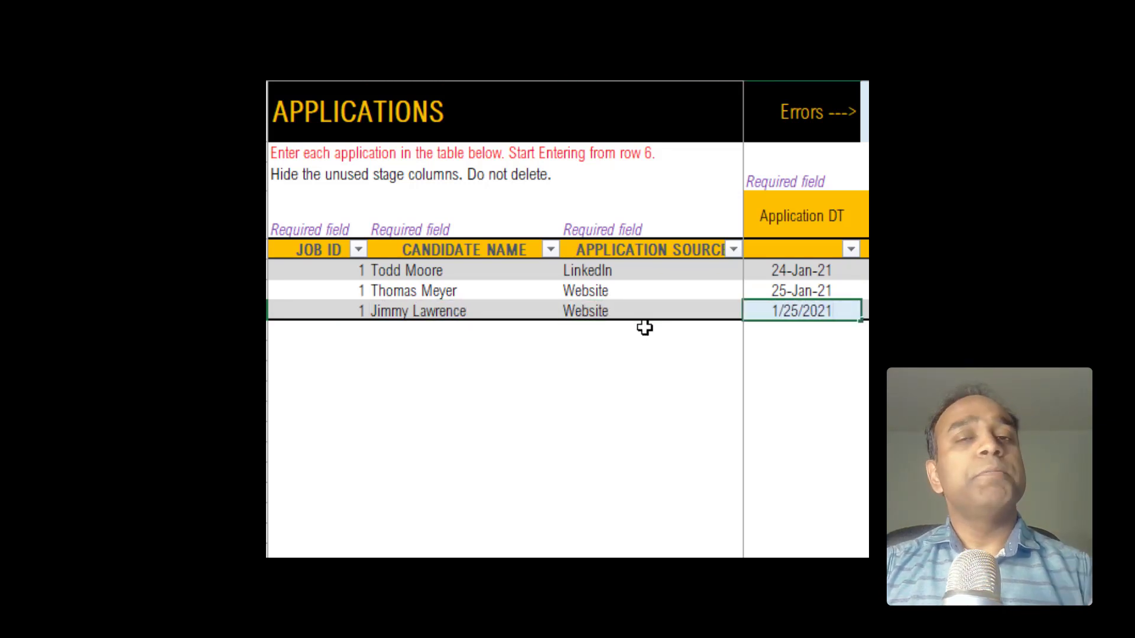
pyautogui.press('Return')
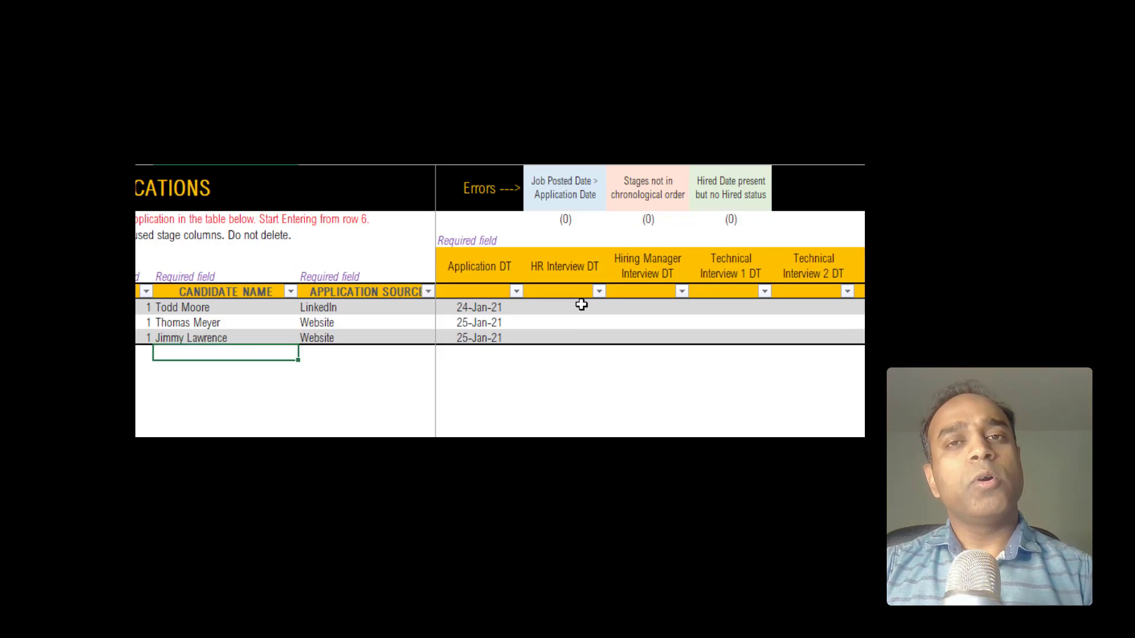
# Step: Give the first candidate interview dates 1/28/2021, 1/30/2021 and 2/2/2021
pyautogui.click(579, 307)
pyautogui.write('1/28/2021')
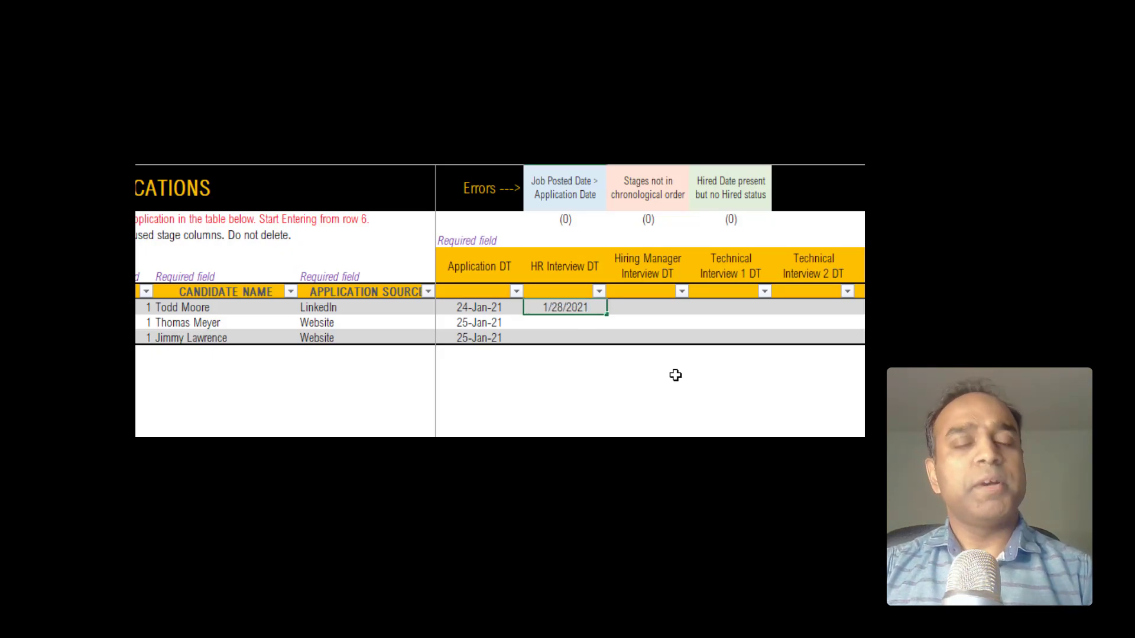
pyautogui.press('Tab')
pyautogui.write('1/30/2021')
pyautogui.press('Tab')
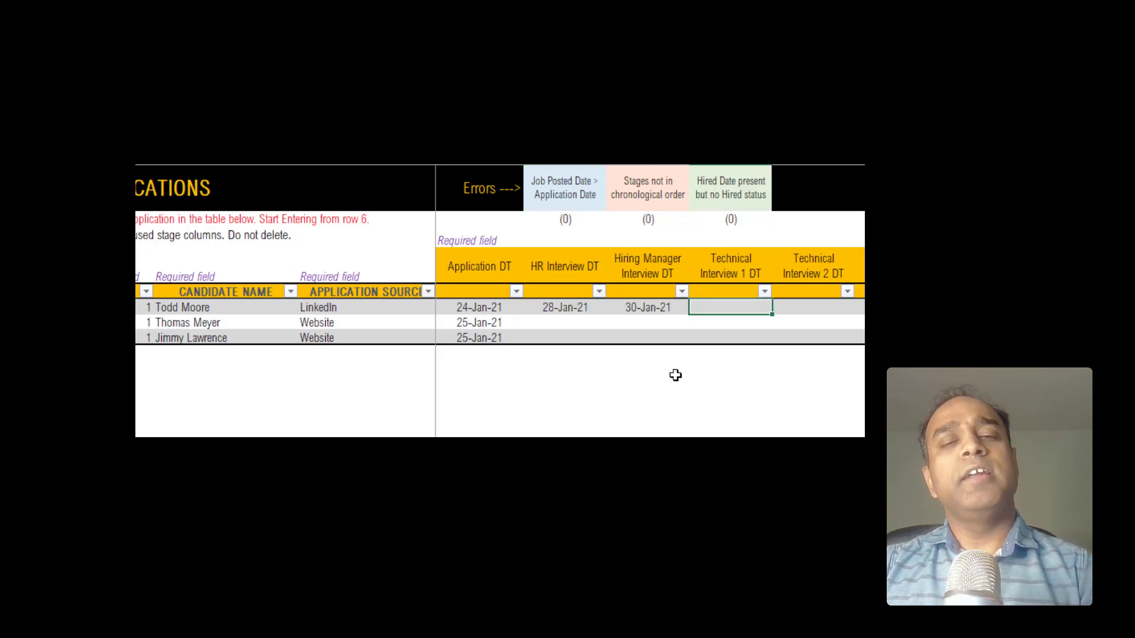
pyautogui.write('2/2/2021')
# Step: Set HR interview 1/26/2021 for the second candidate; HR 1/27 and hiring manager 1/28 for the third
pyautogui.click(570, 324)
pyautogui.write('1/26/2021')
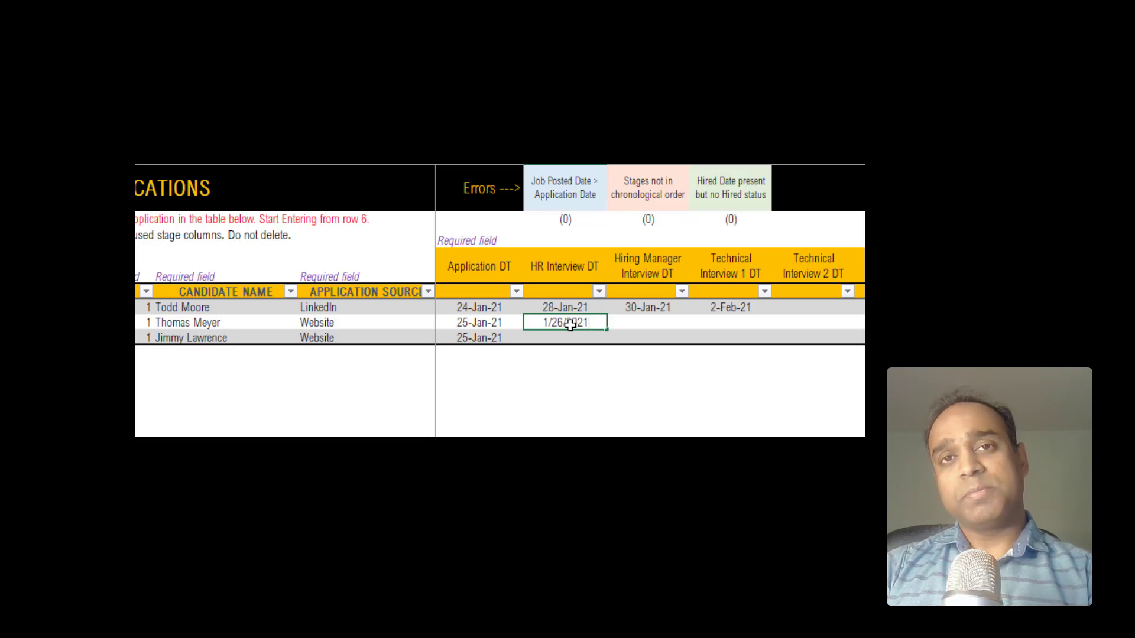
pyautogui.press('Tab')
pyautogui.click(566, 338)
pyautogui.write('1/27/2021')
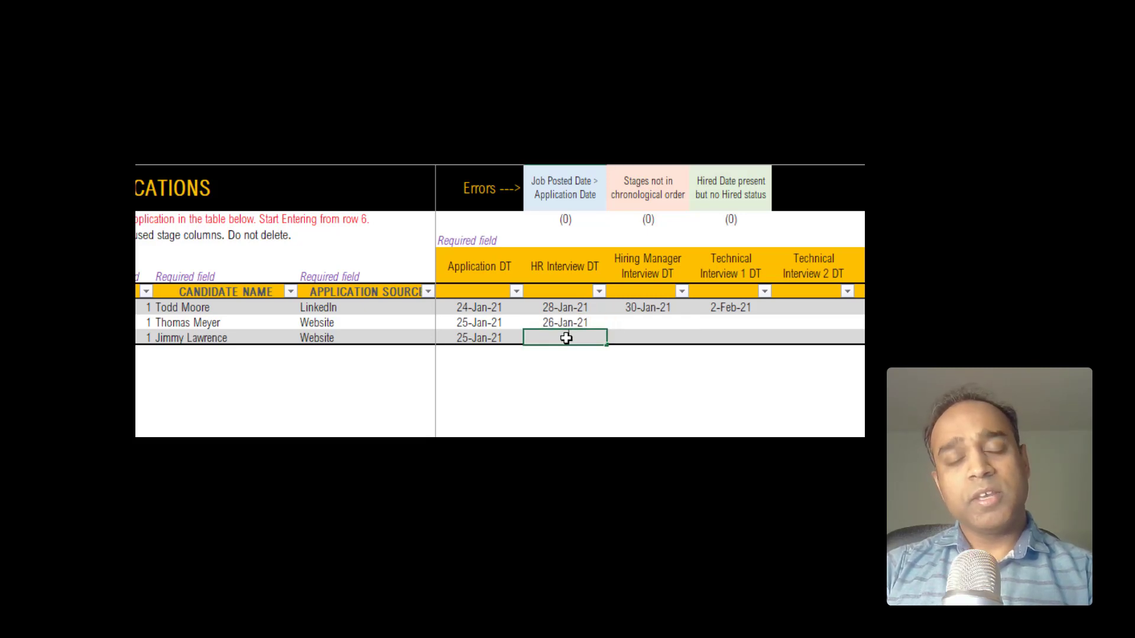
pyautogui.press('Tab')
pyautogui.write('1/28/2021')
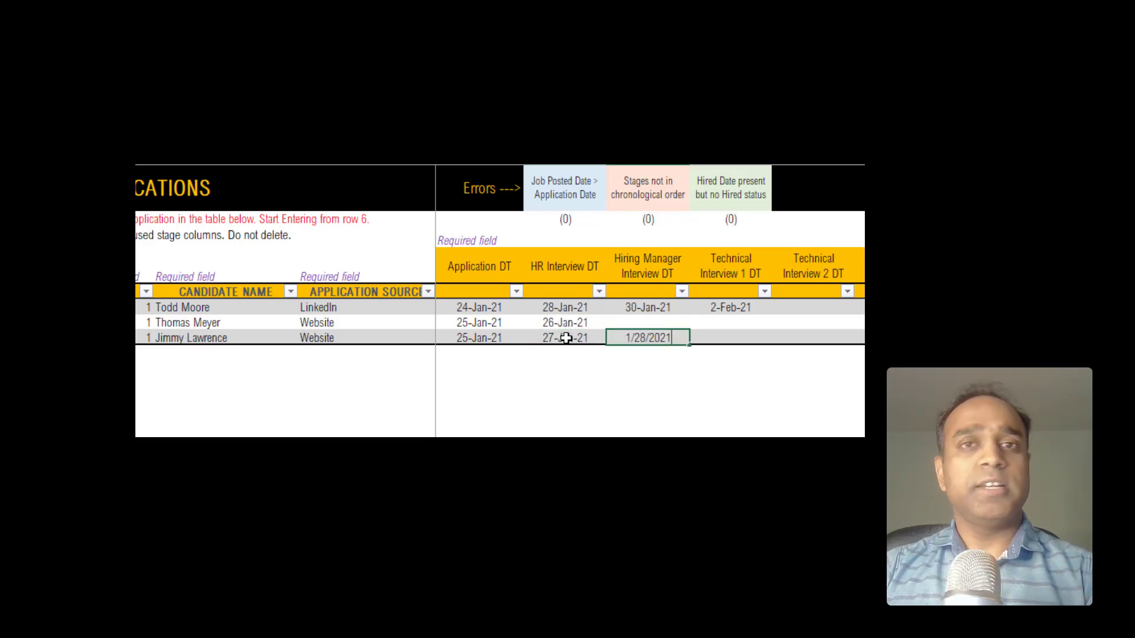
pyautogui.press('Tab')
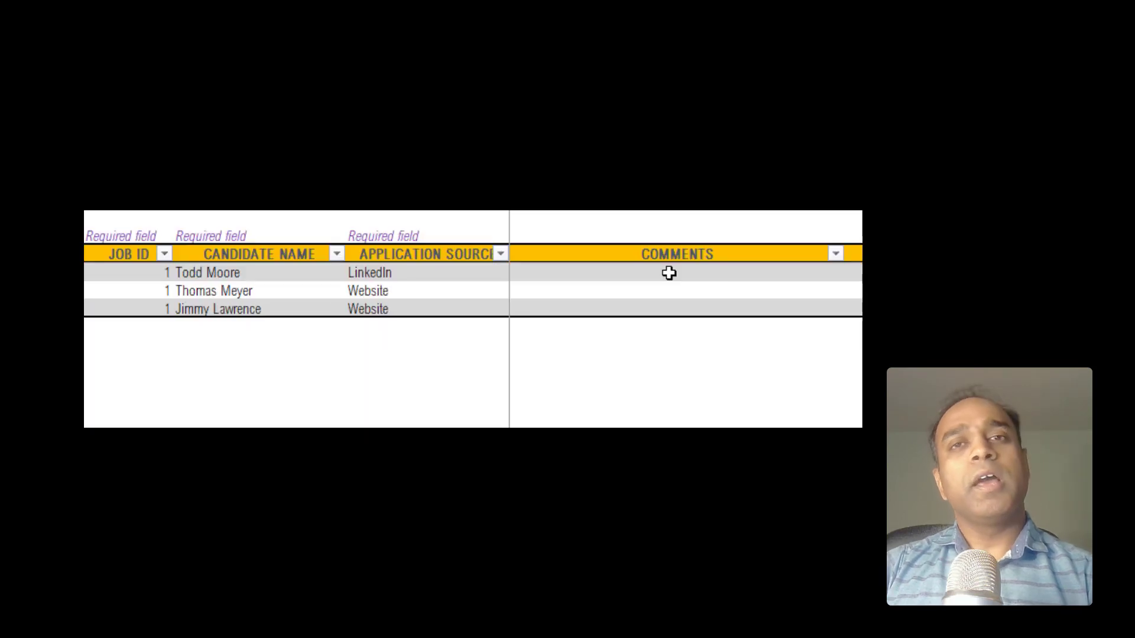
# Step: Comment 'Technical experience very relevant to job', 'salary expectations very high', 'management experience a strength'
pyautogui.click(668, 272)
pyautogui.write('T')
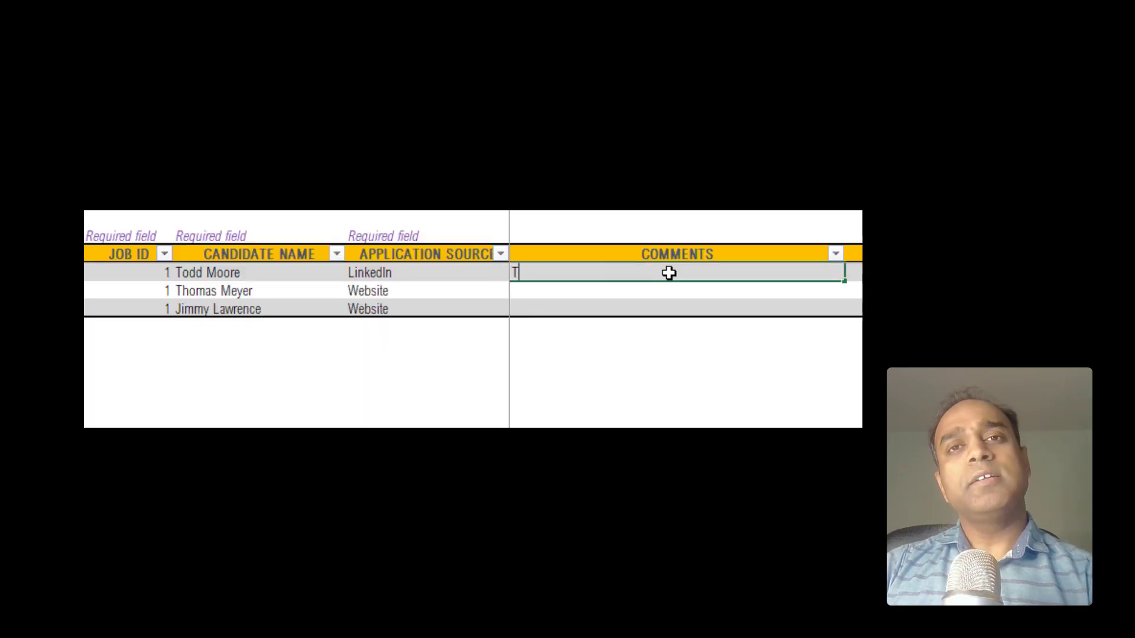
pyautogui.write('echnical experience')
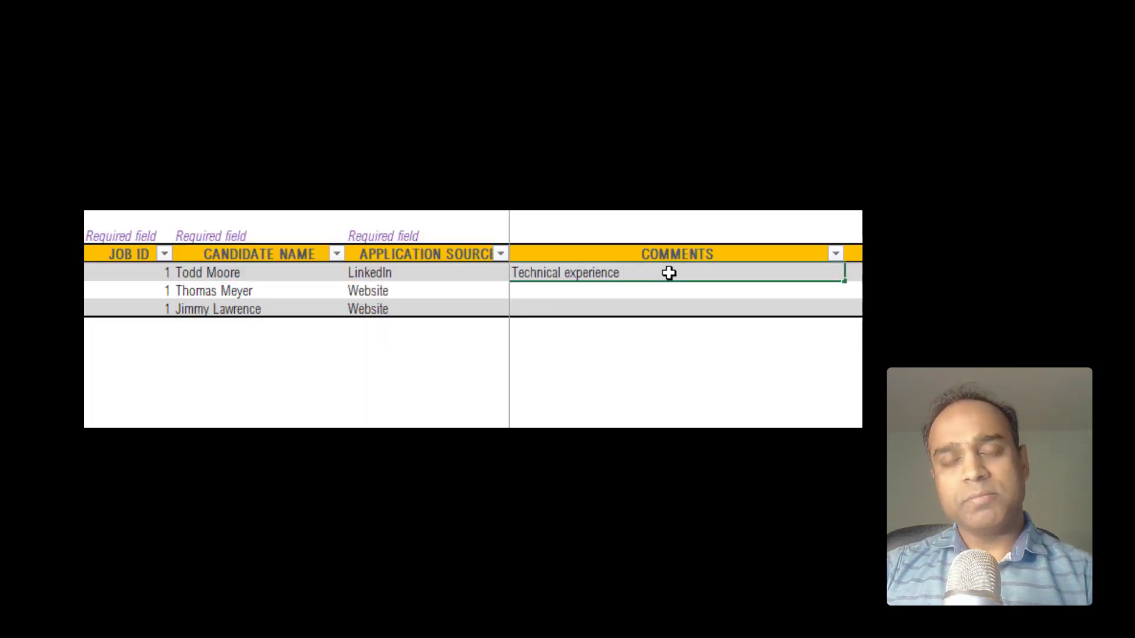
pyautogui.write(' very relevant to job')
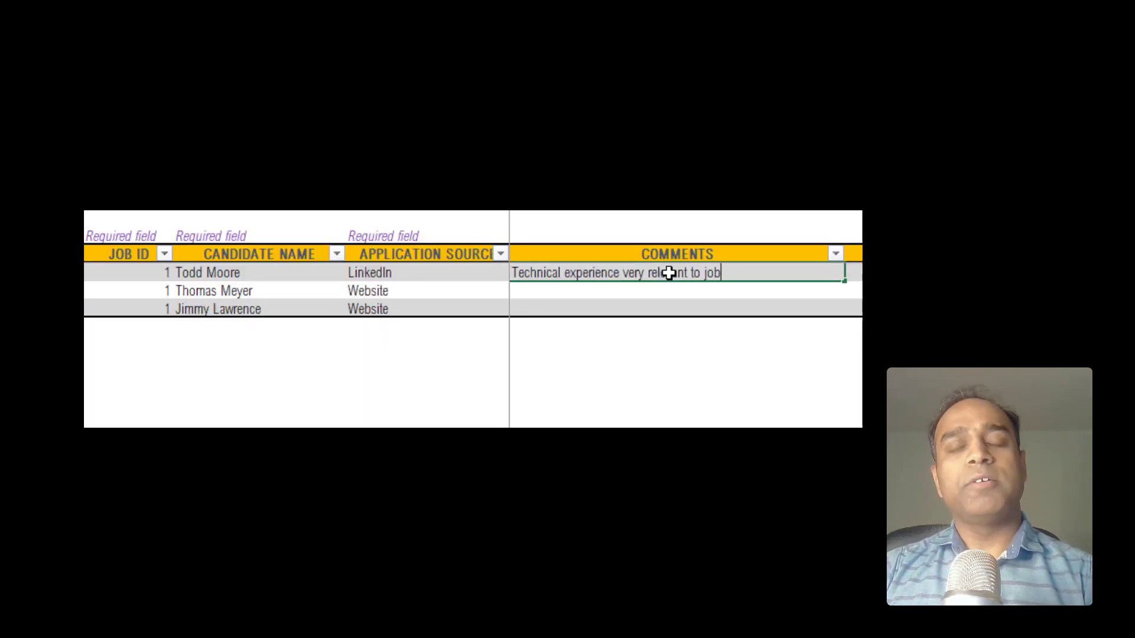
pyautogui.press('Return')
pyautogui.write('salary e')
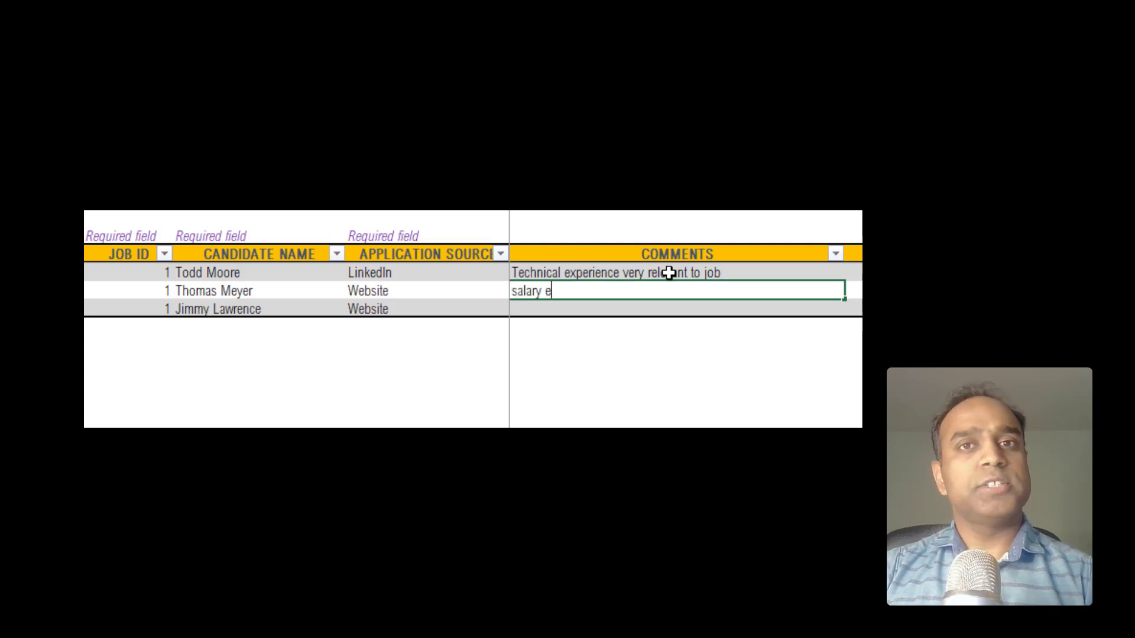
pyautogui.write('xpectations very high')
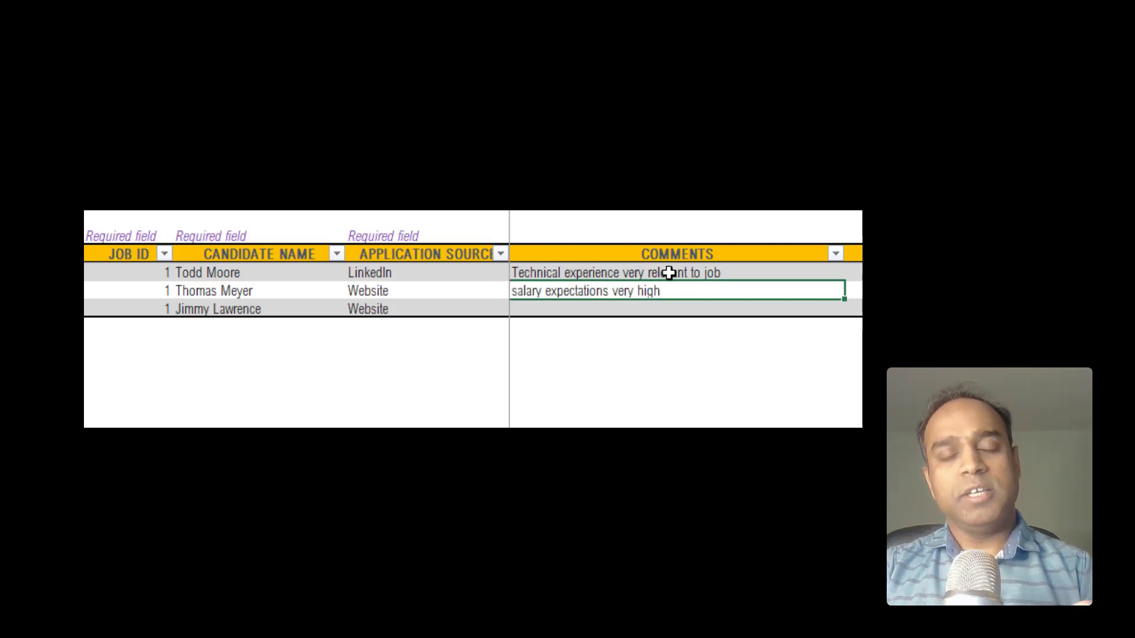
pyautogui.press('Return')
pyautogui.write('management experience a streng')
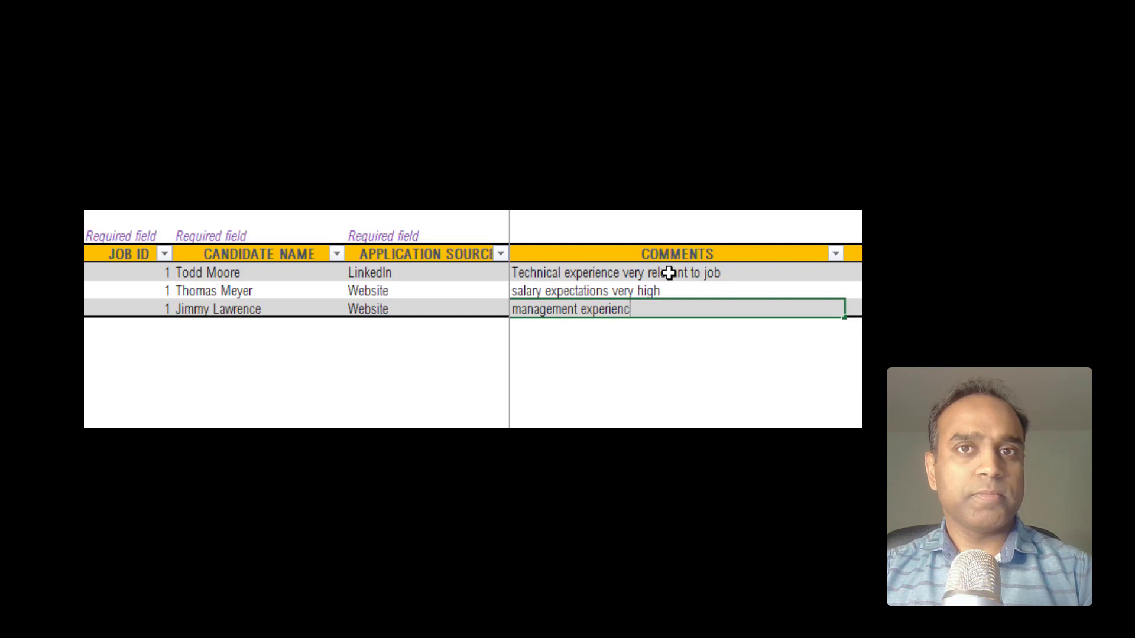
pyautogui.write('th')
pyautogui.press('Return')
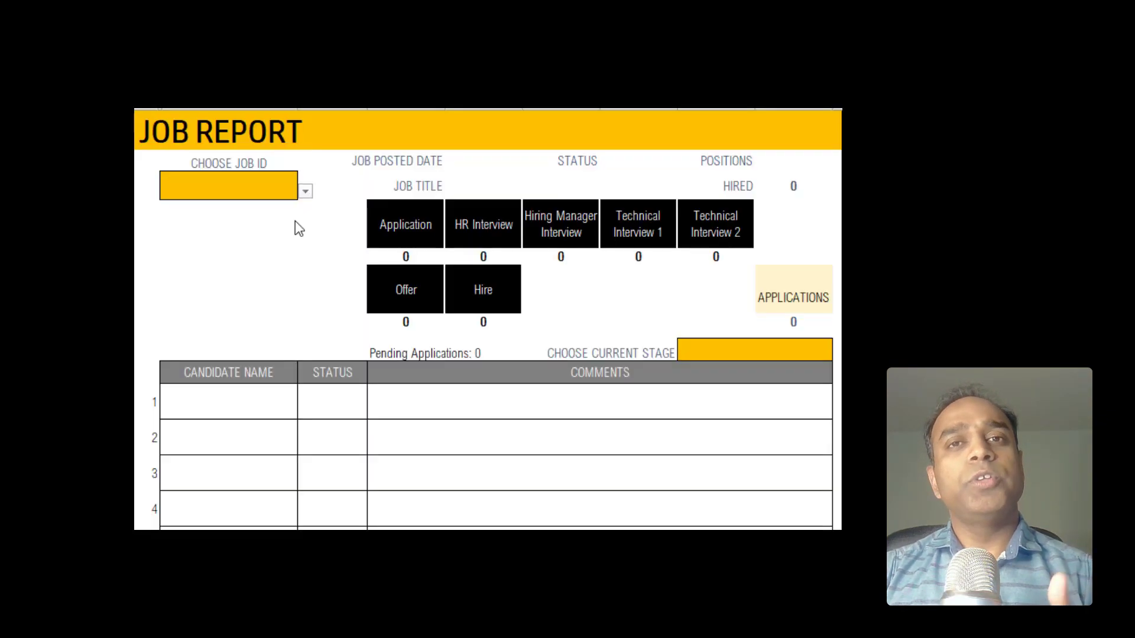
# Step: Enter Job ID 1 in the Job Report's Choose Job ID cell
pyautogui.click(286, 189)
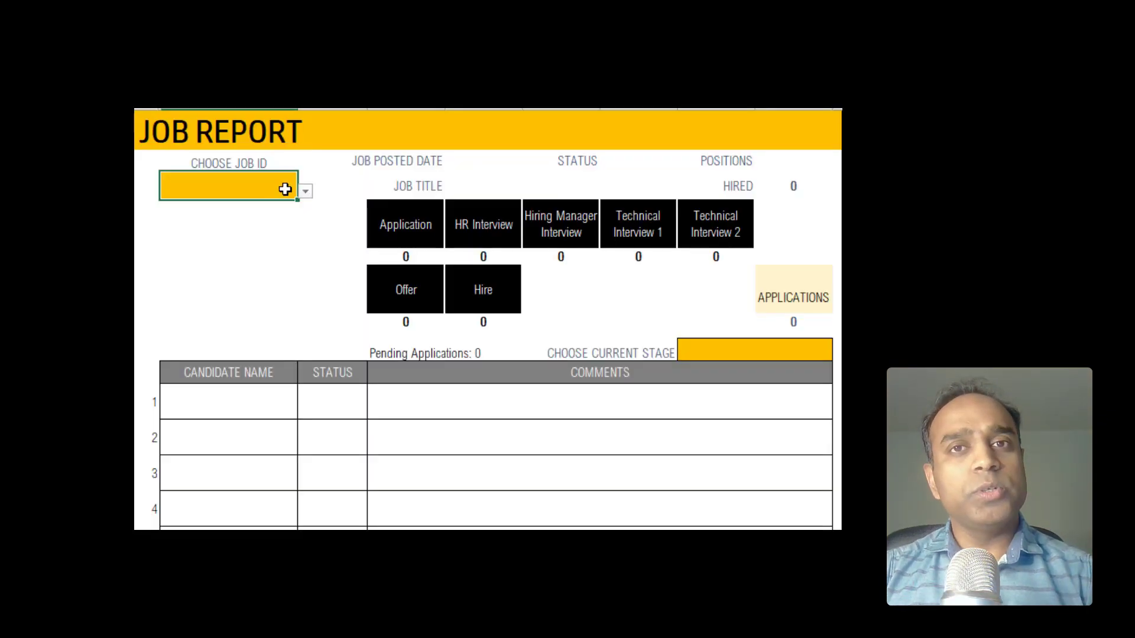
pyautogui.write('1')
pyautogui.press('Return')
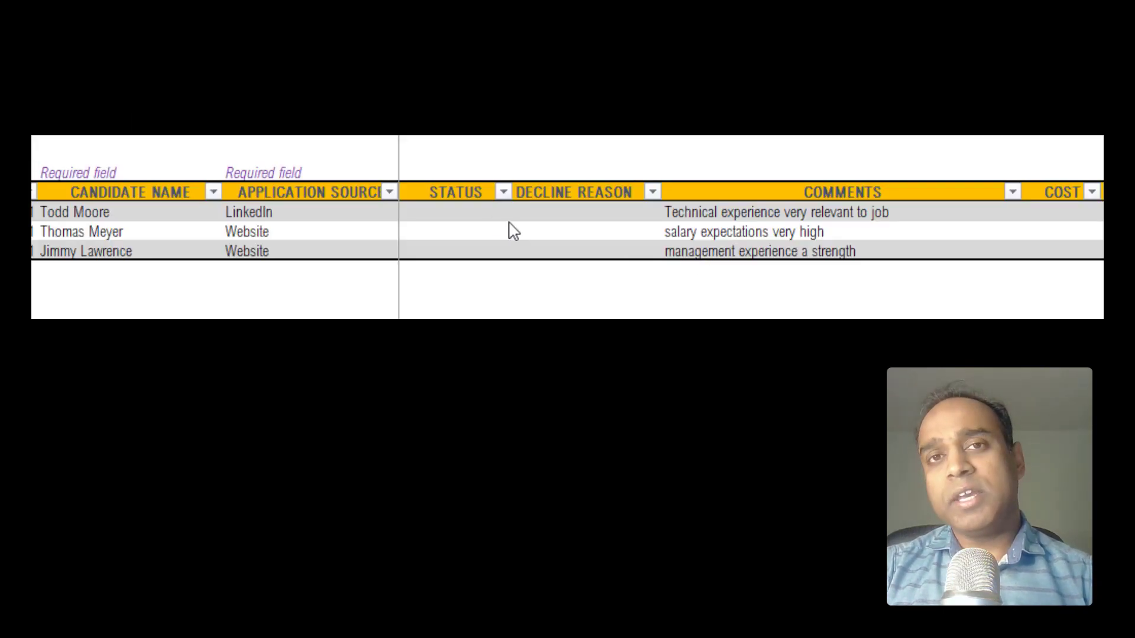
pyautogui.click(501, 212)
# Step: Mark the first candidate HIRED with a cost of 1500
pyautogui.click(522, 211)
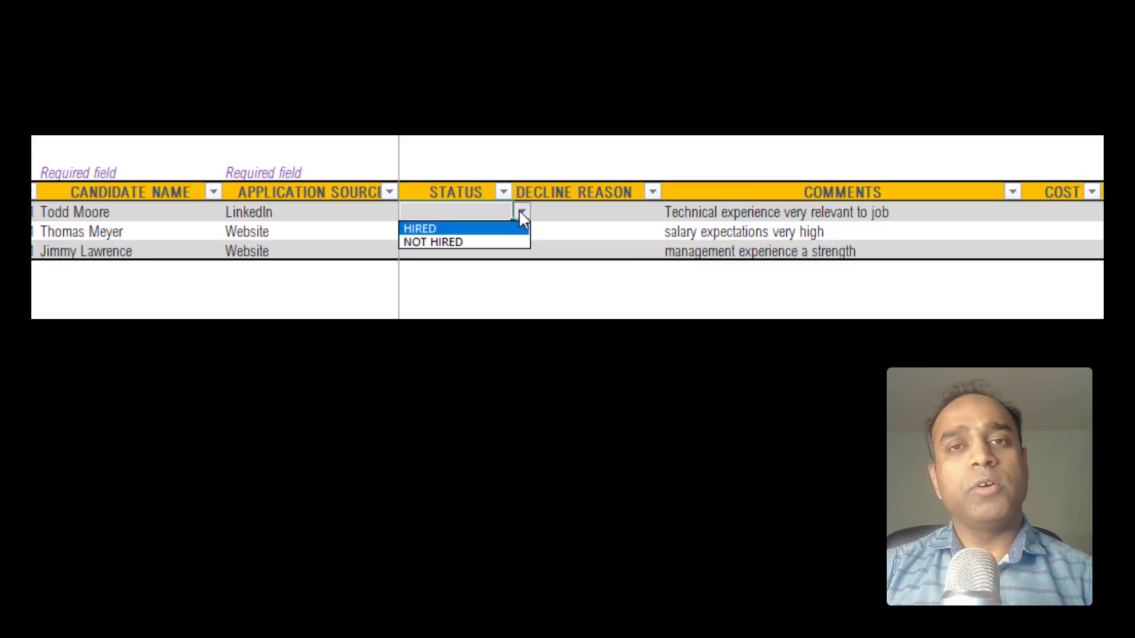
pyautogui.click(480, 229)
pyautogui.click(1039, 210)
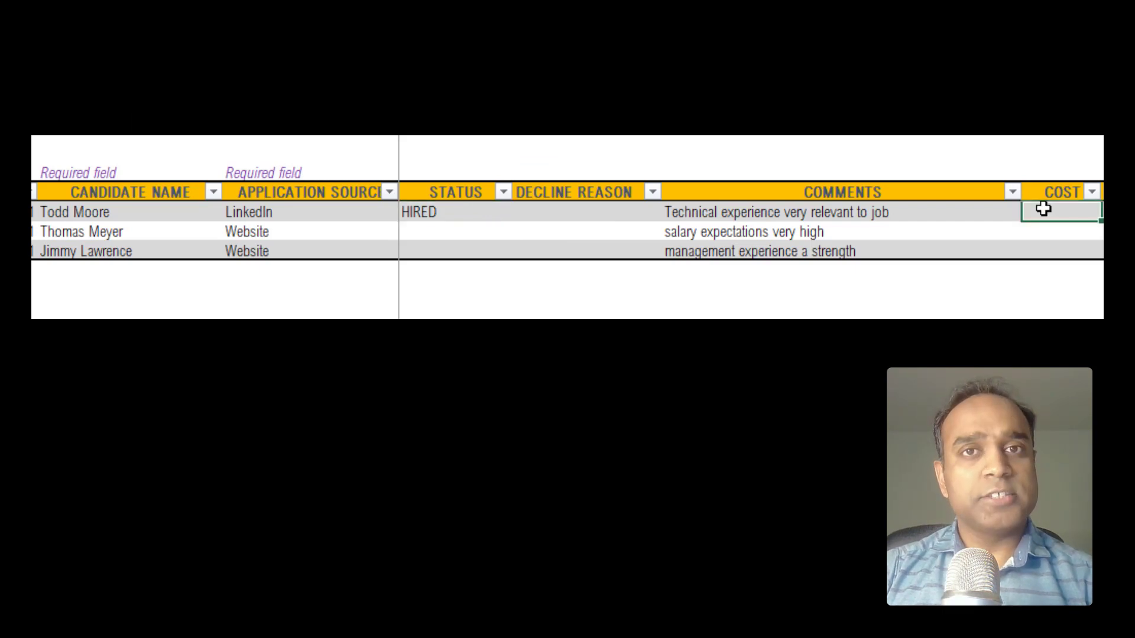
pyautogui.write('1500')
pyautogui.press('Return')
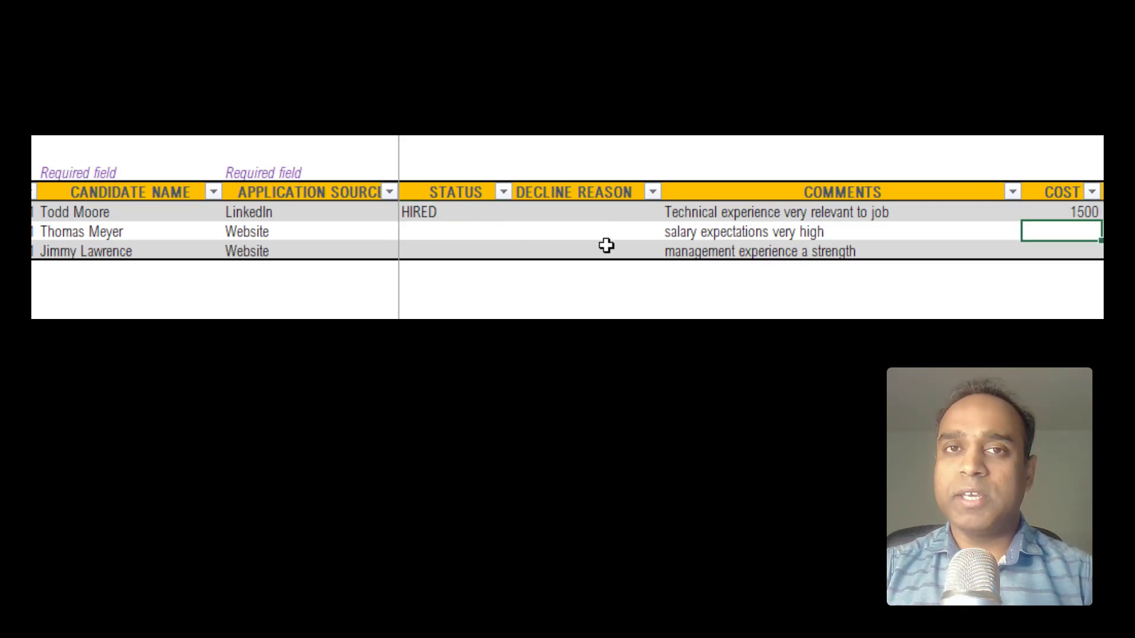
# Step: Mark the second candidate NOT HIRED with decline reason Salary
pyautogui.click(449, 231)
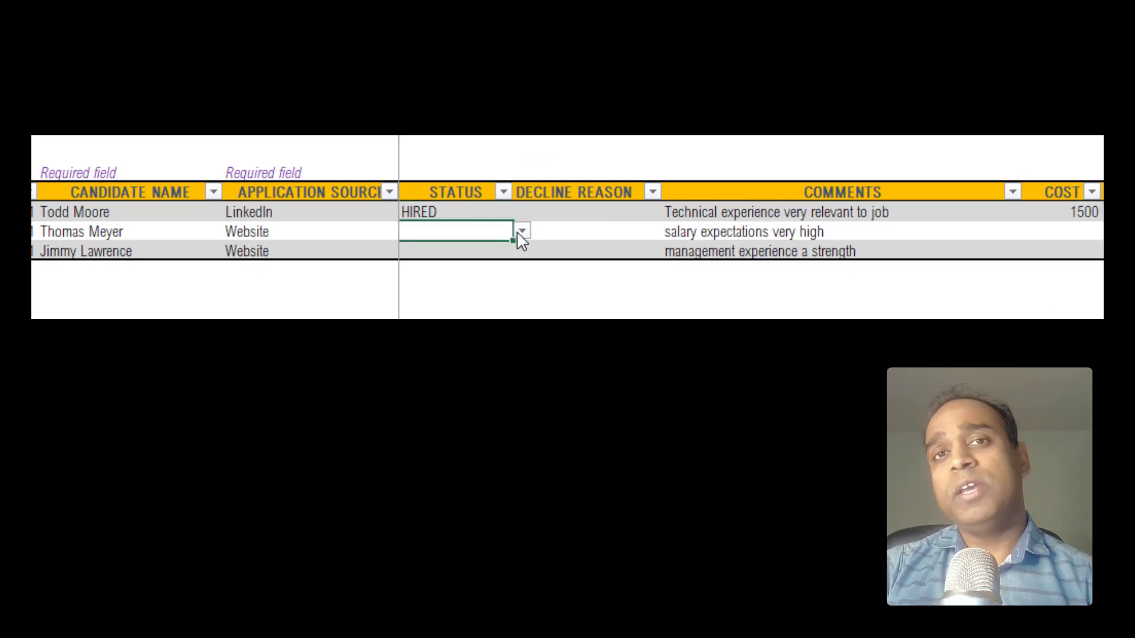
pyautogui.click(518, 233)
pyautogui.click(451, 262)
pyautogui.click(633, 232)
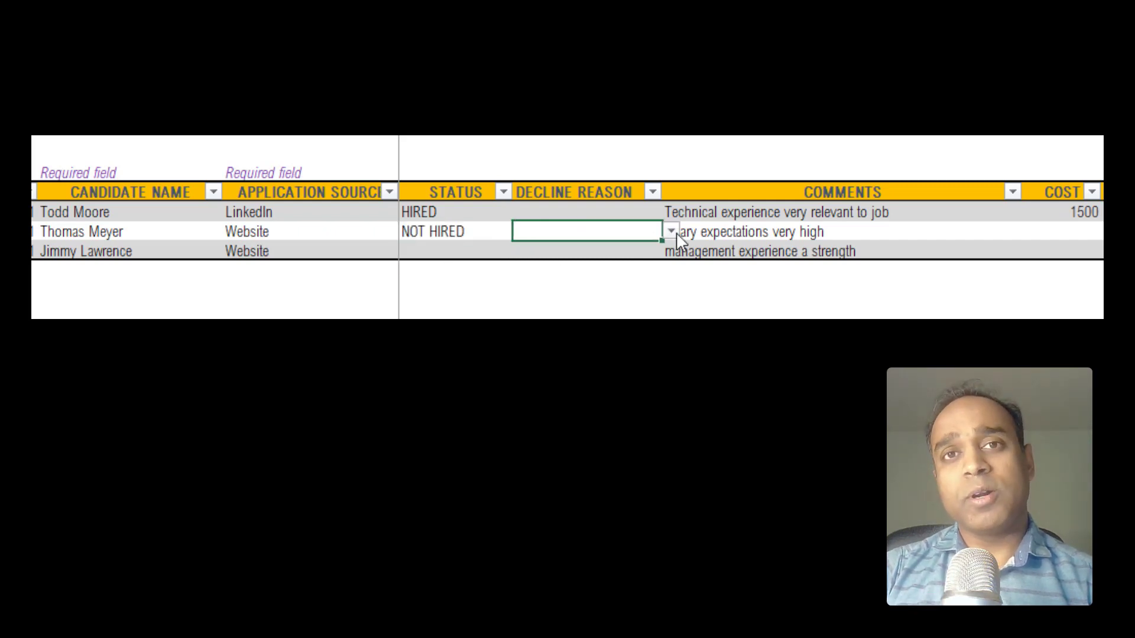
pyautogui.click(672, 232)
pyautogui.click(615, 273)
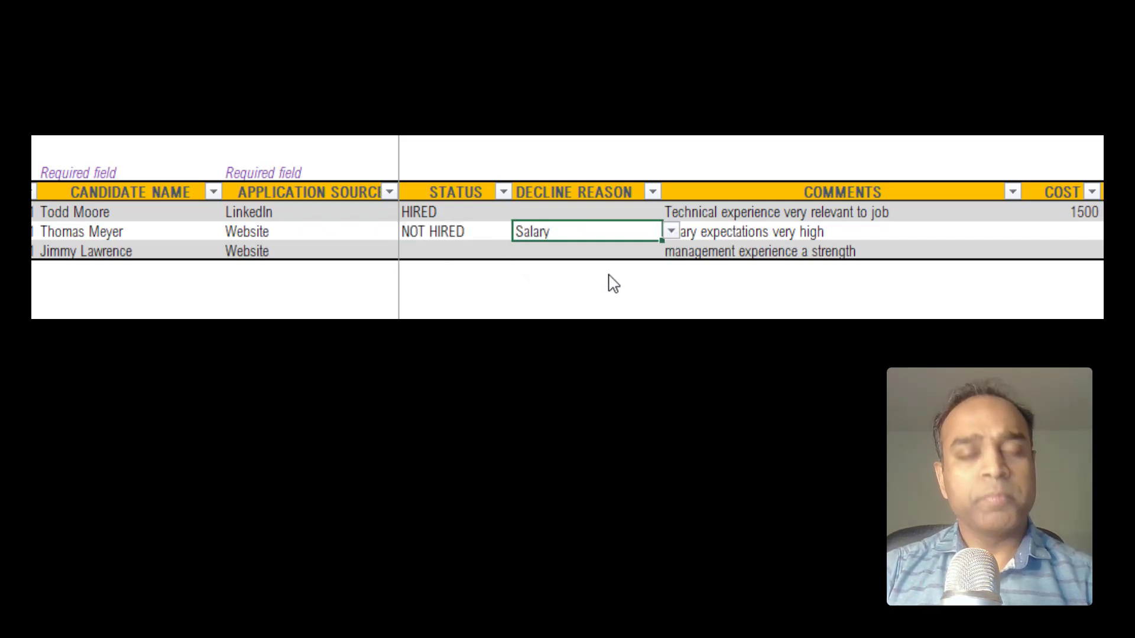
# Step: Mark the third candidate HIRED with a cost of 1800
pyautogui.click(461, 251)
pyautogui.click(522, 250)
pyautogui.click(499, 266)
pyautogui.click(599, 257)
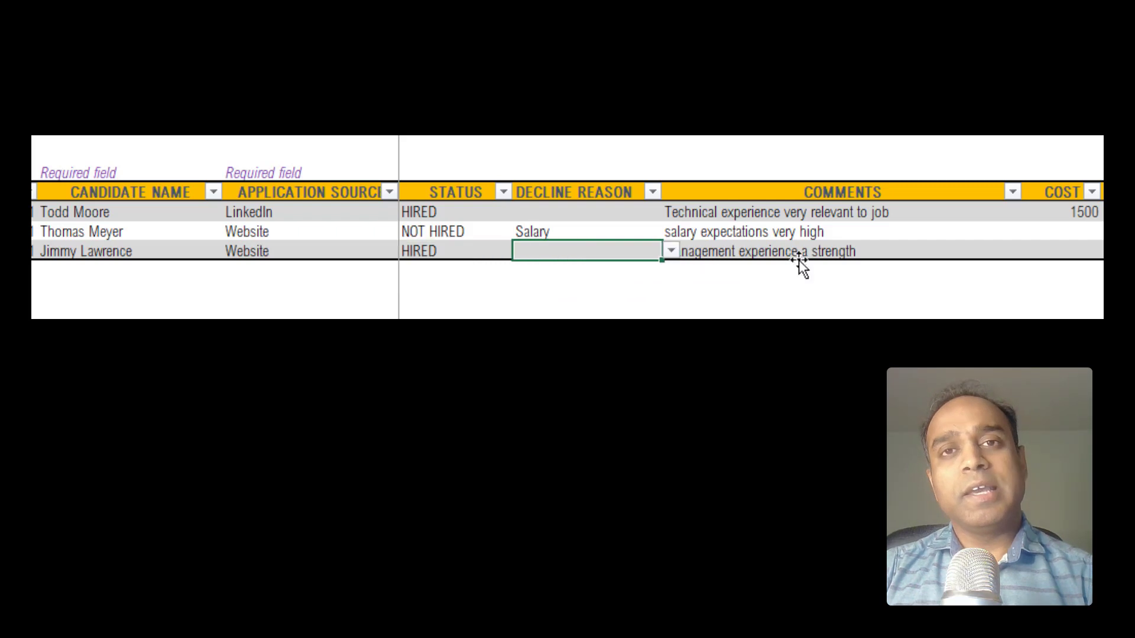
pyautogui.click(1033, 249)
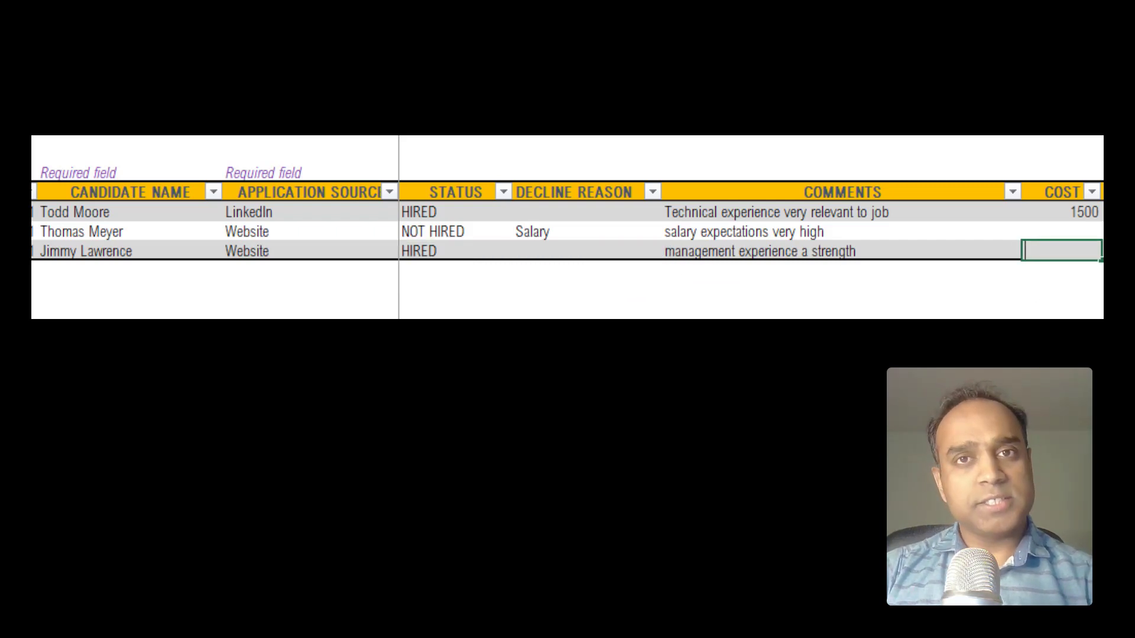
pyautogui.write('1800')
pyautogui.press('Return')
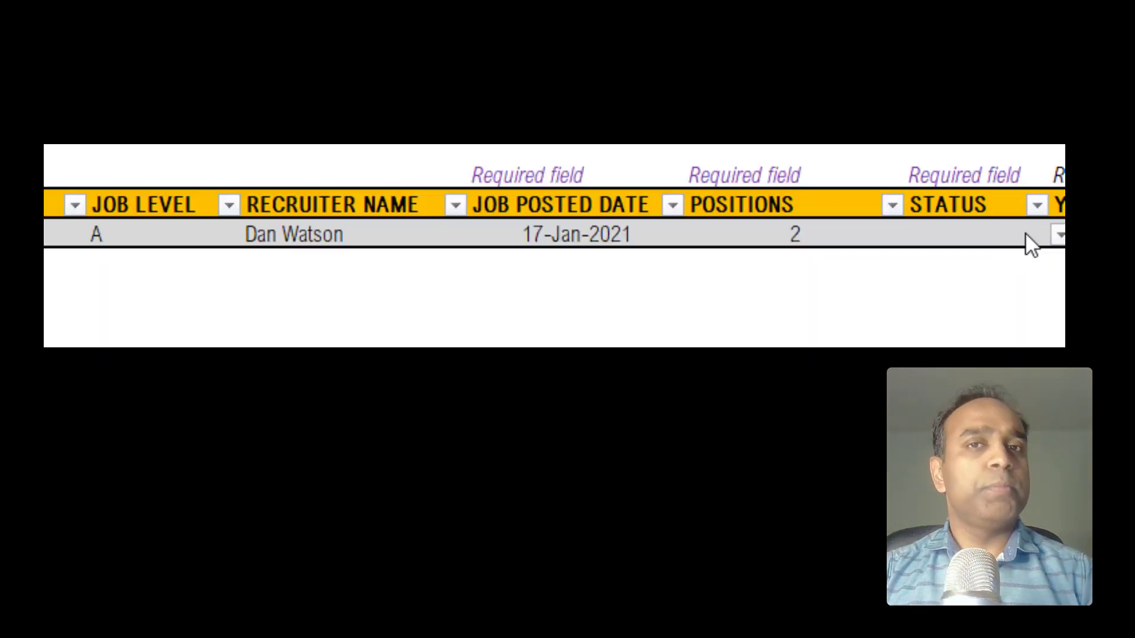
# Step: Set job 1's Status in the jobs table to COMPLETED
pyautogui.click(1026, 244)
pyautogui.click(1058, 238)
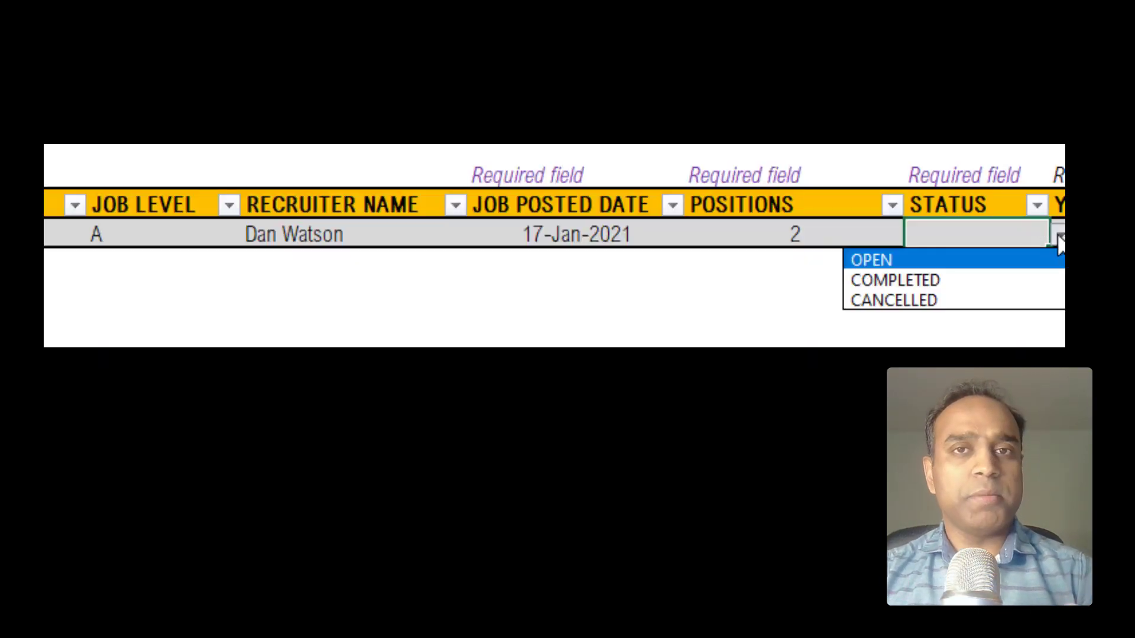
pyautogui.click(959, 278)
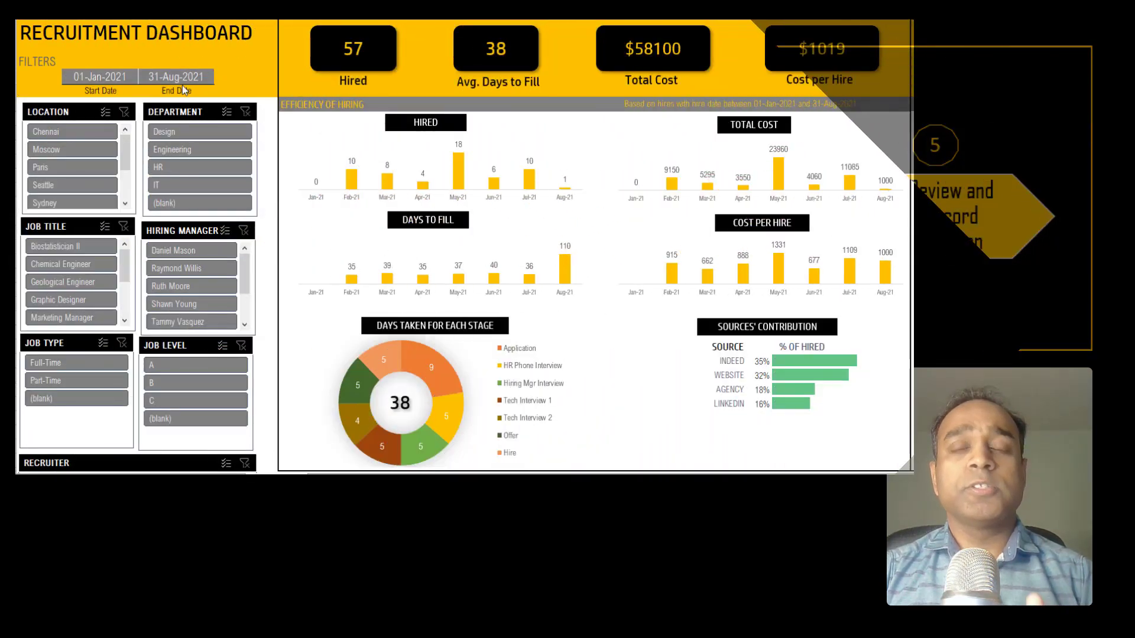
# Step: Set the dashboard End Date to 30-Jun-2021
pyautogui.click(184, 77)
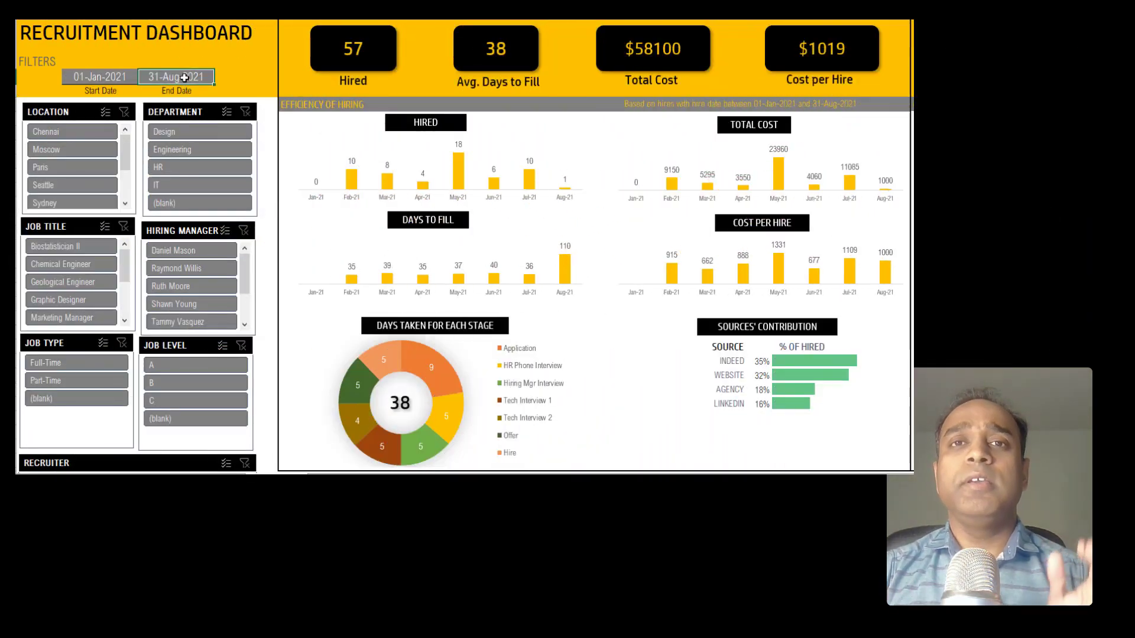
pyautogui.write('30-Jun-2021')
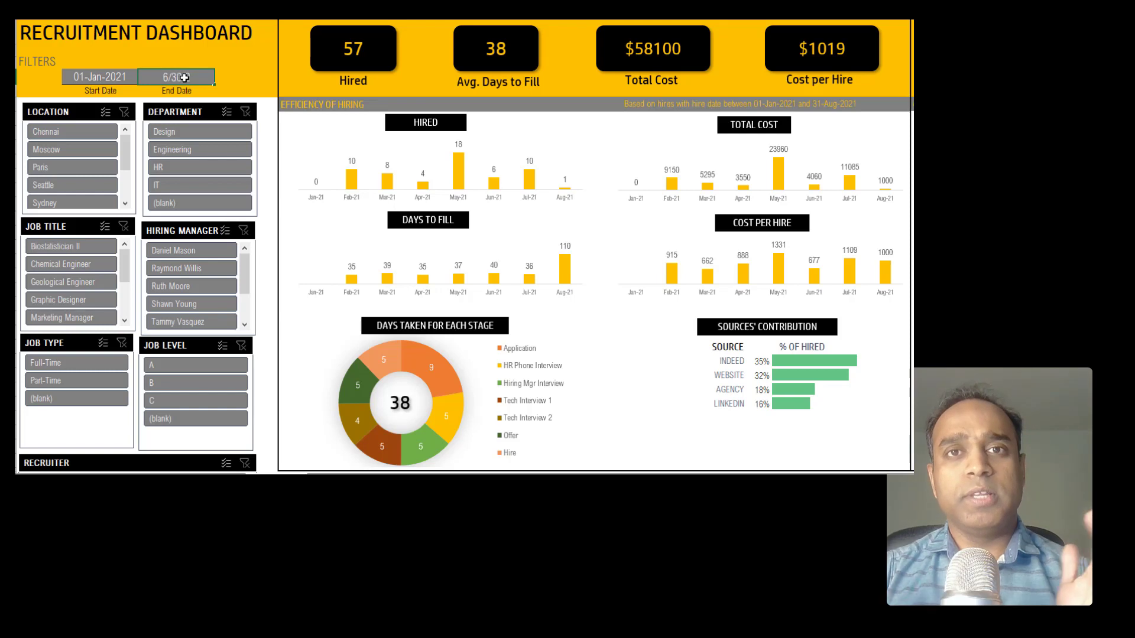
pyautogui.press('Return')
# Step: Filter the Location slicer to Chennai, then clear it to show all cities
pyautogui.click(110, 131)
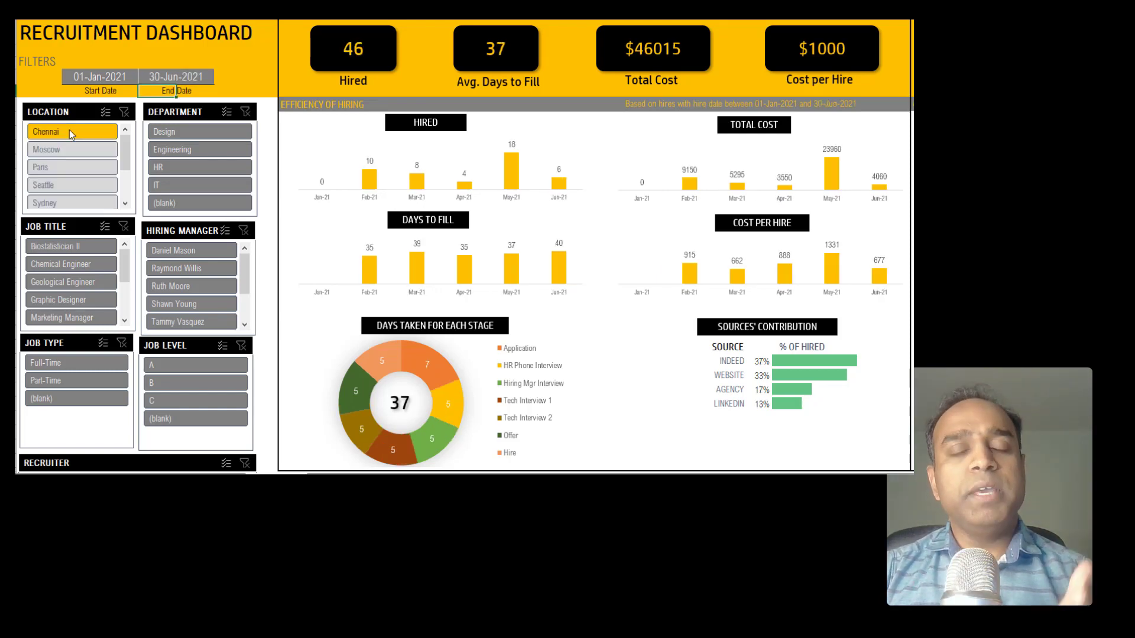
pyautogui.click(124, 112)
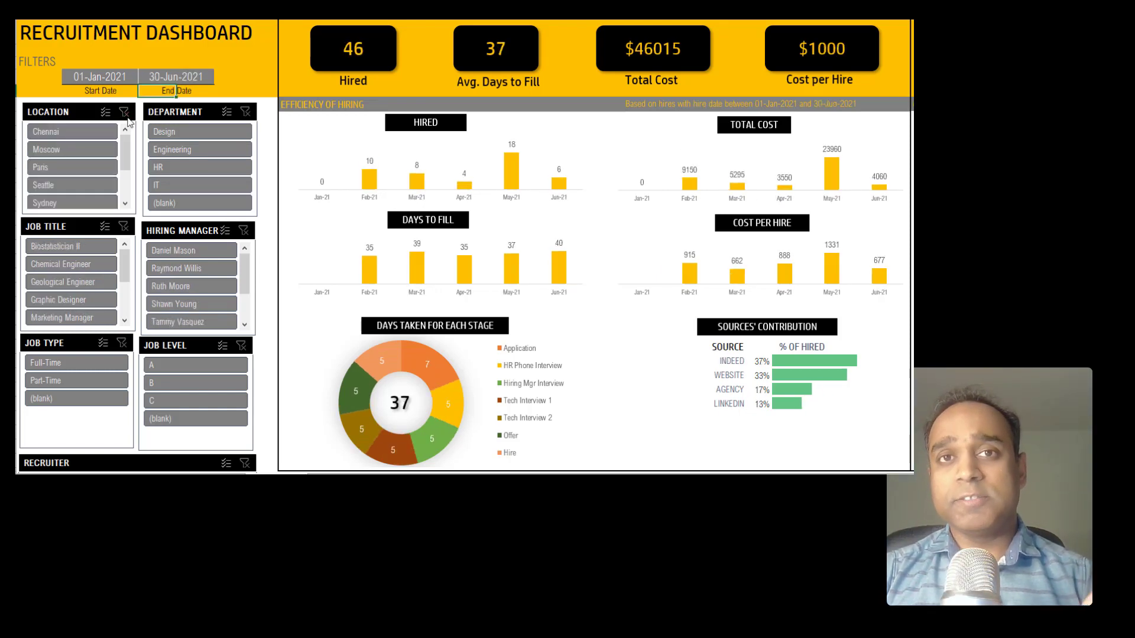
pyautogui.moveTo(778, 471); pyautogui.dragTo(822, 471)
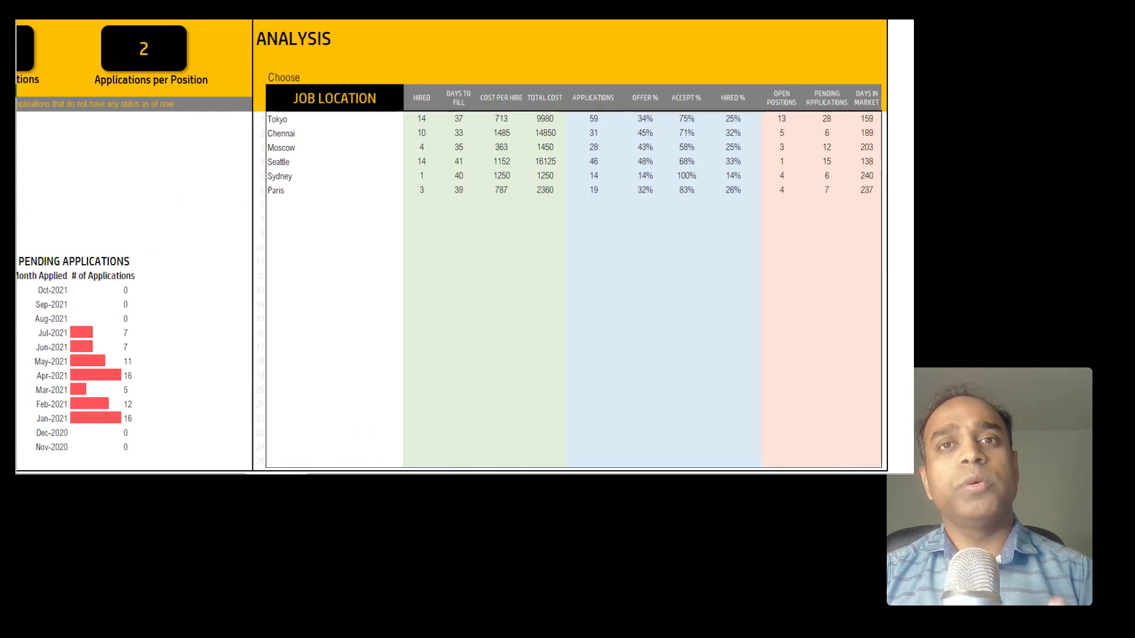
# Step: Switch the Analysis grouping from Hiring Manager to Recruiter Name, then to Department
pyautogui.click(381, 100)
pyautogui.click(408, 94)
pyautogui.click(361, 109)
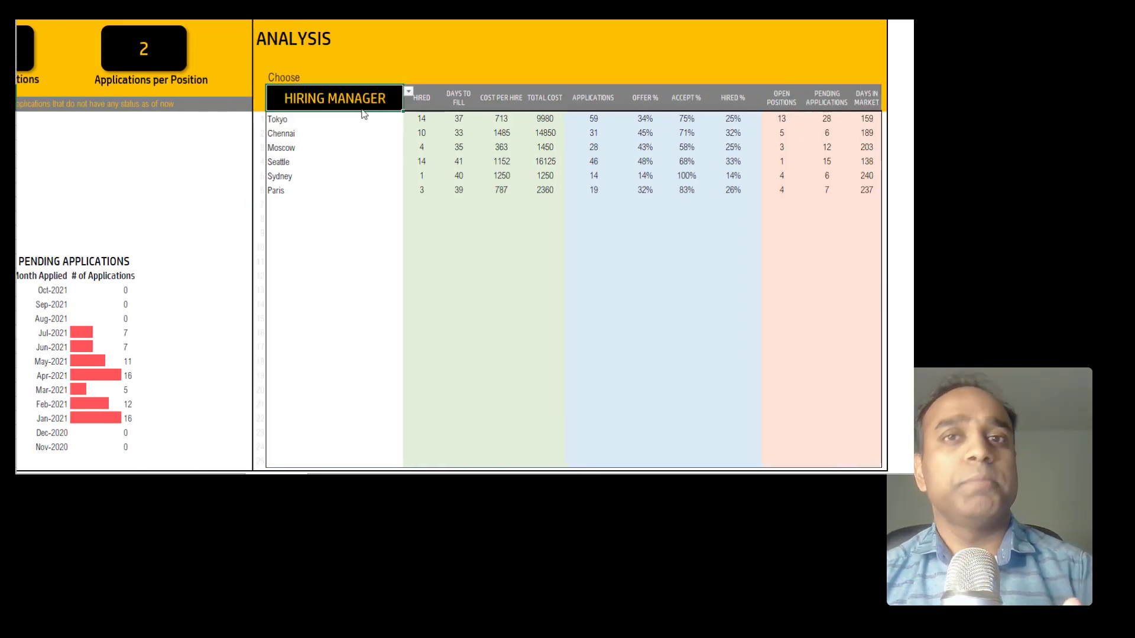
pyautogui.click(407, 93)
pyautogui.click(363, 141)
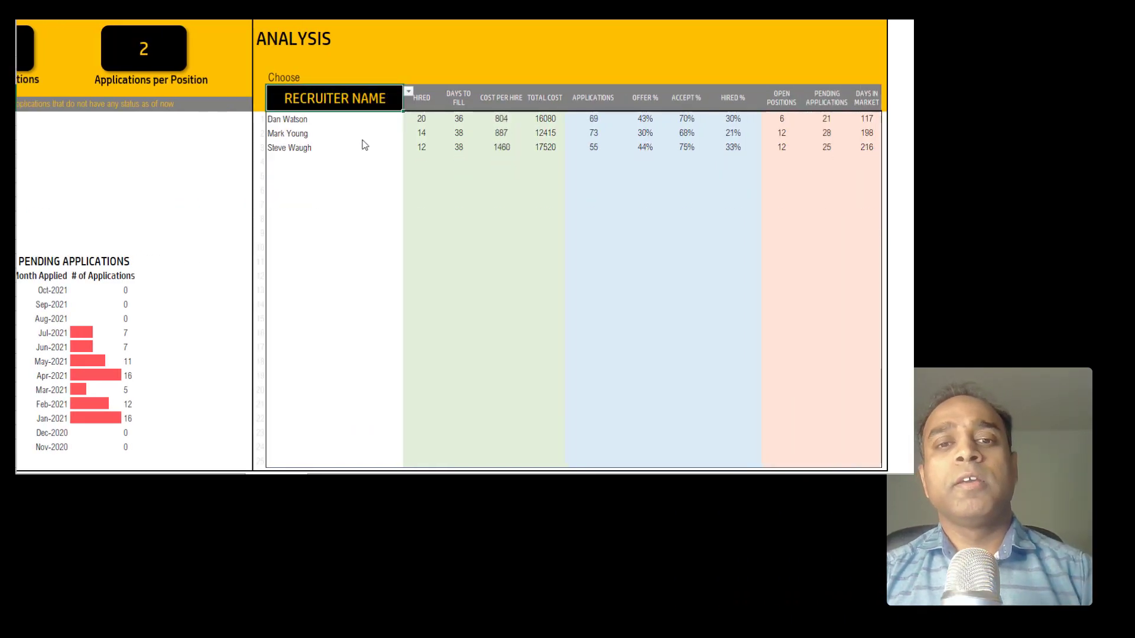
pyautogui.click(409, 93)
pyautogui.click(355, 119)
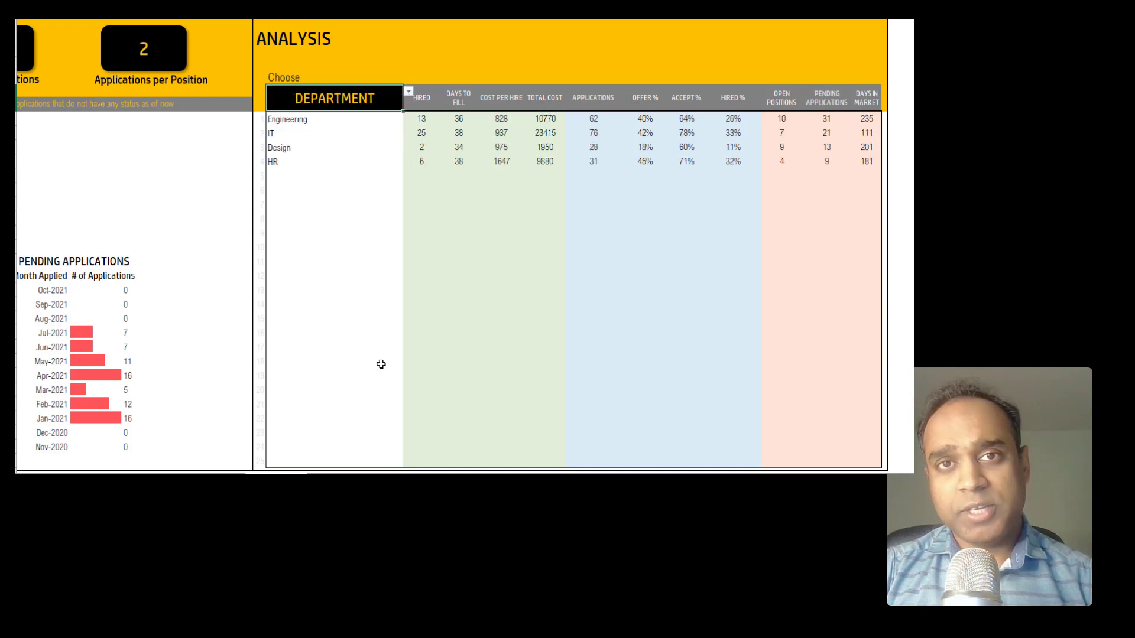